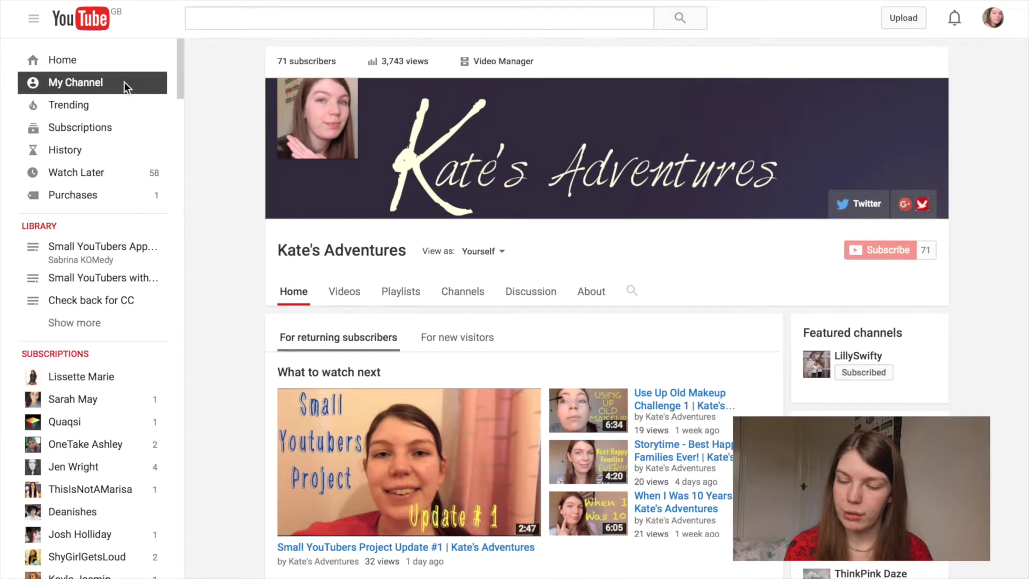
Step: Under Channel > Upload defaults, allow viewers to contribute subtitles and closed captions, and save the defaults
click(506, 61)
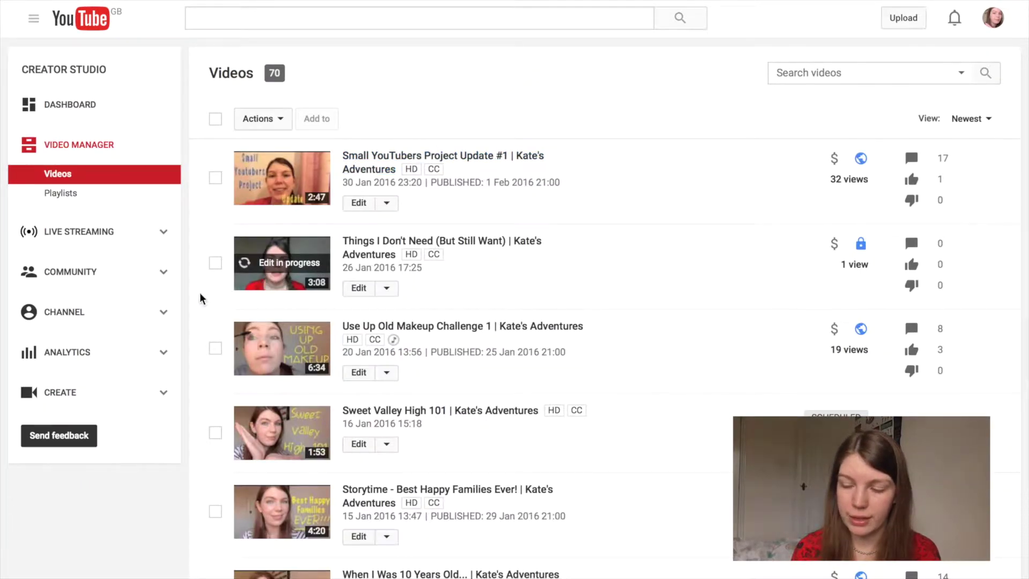
click(107, 313)
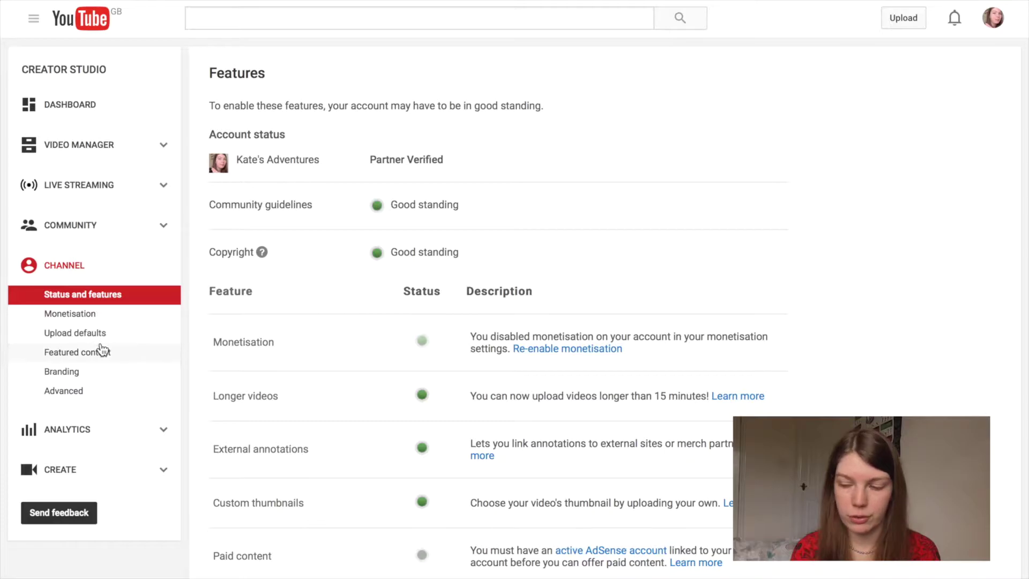
click(99, 335)
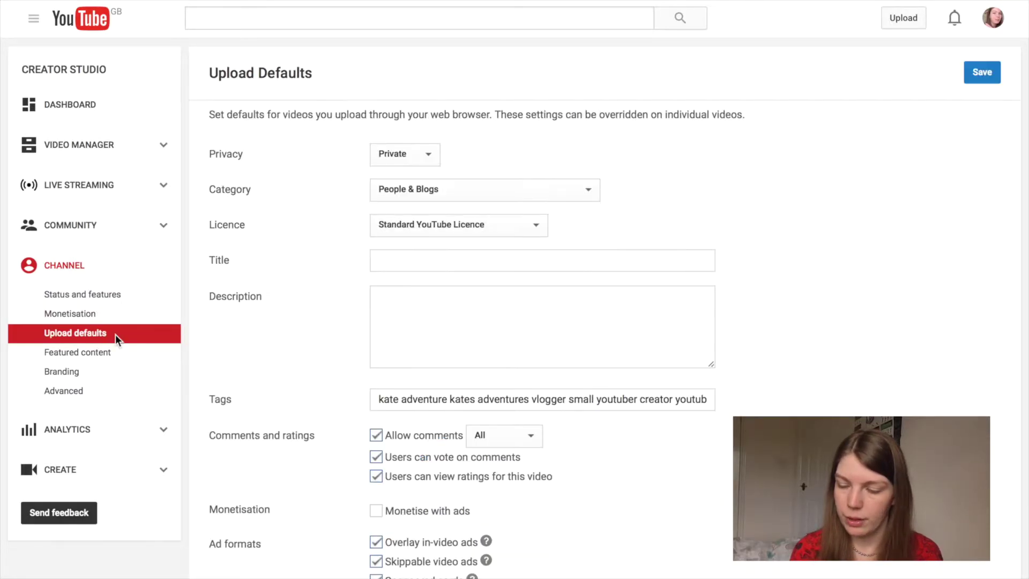
scroll(275, 372, down, 8)
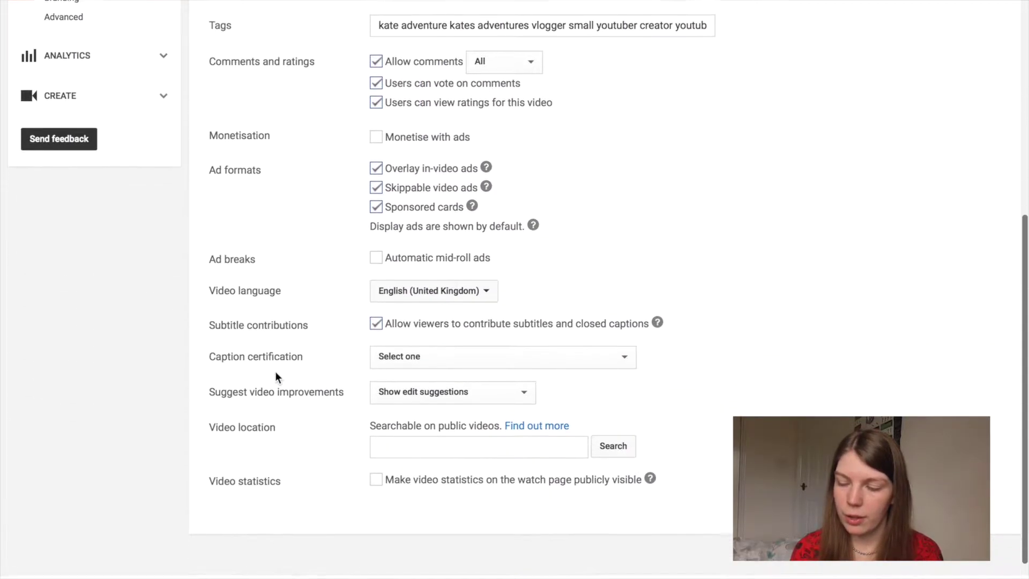
scroll(275, 376, down, 1)
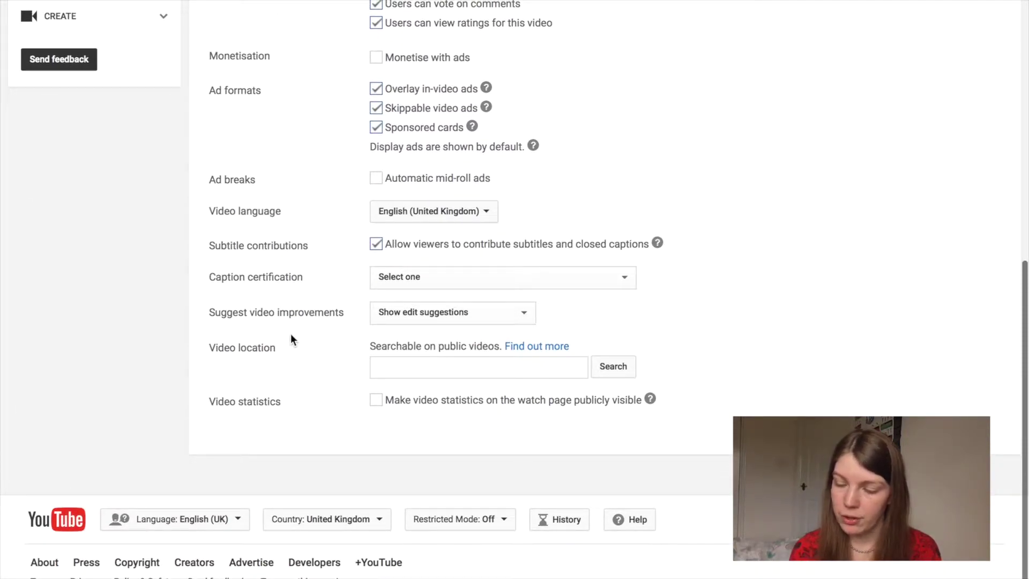
drag(653, 244, 328, 246)
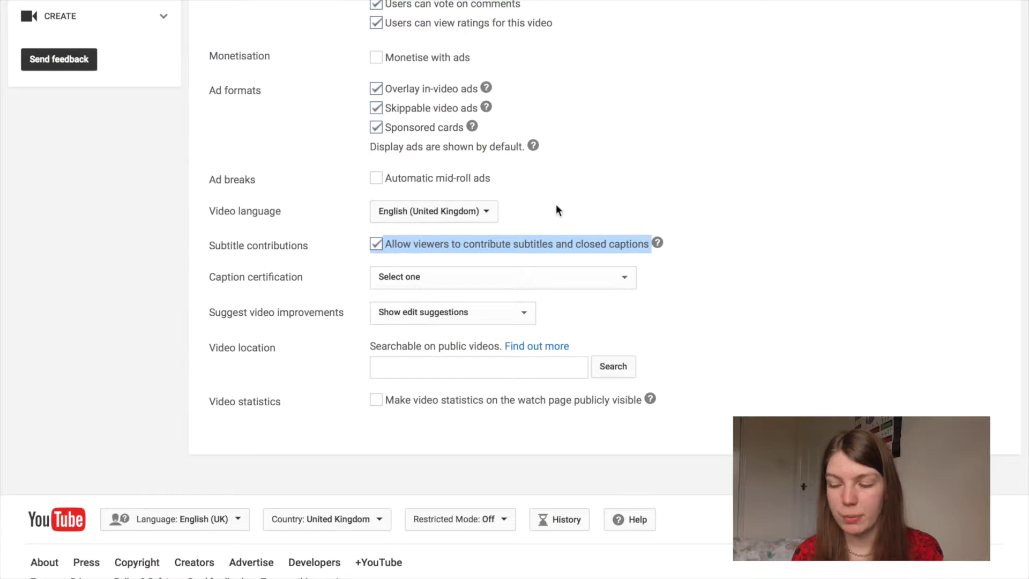
click(578, 212)
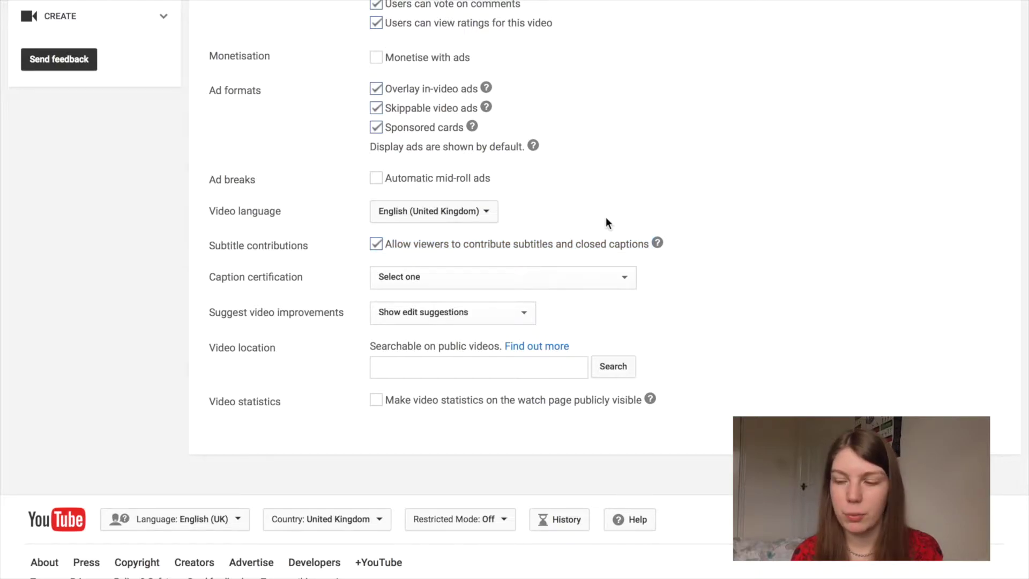
scroll(606, 220, up, 3)
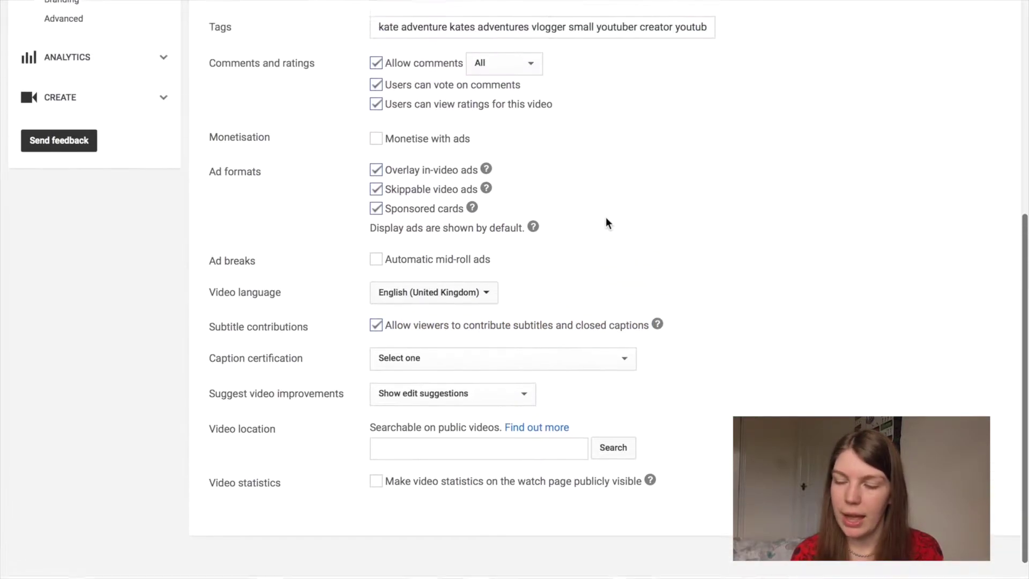
scroll(606, 222, up, 5)
click(983, 75)
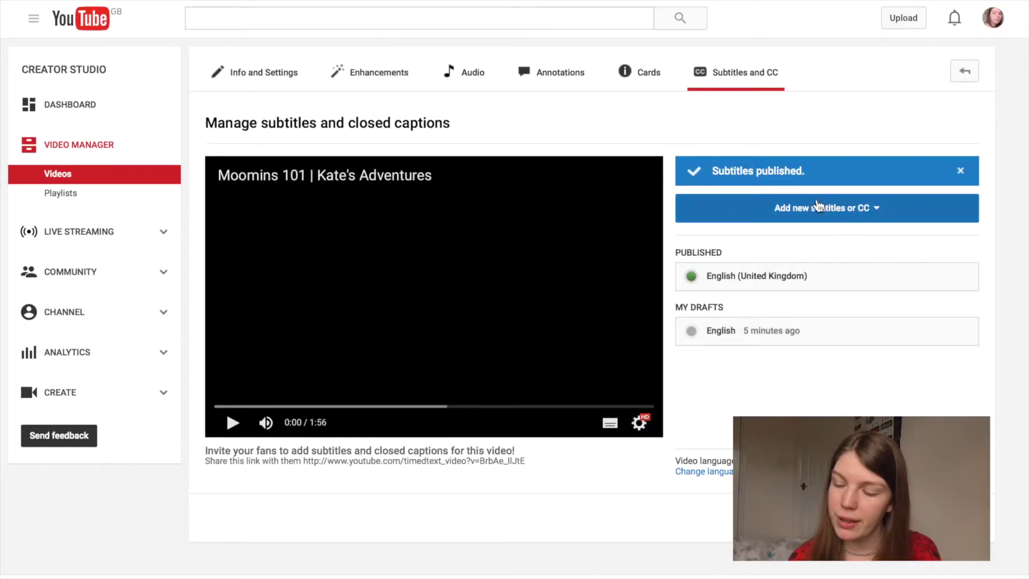
Step: Add English (Ireland) subtitles to Moomins 101 via an 'eng' language search, choosing Transcribe and auto-sync
click(817, 206)
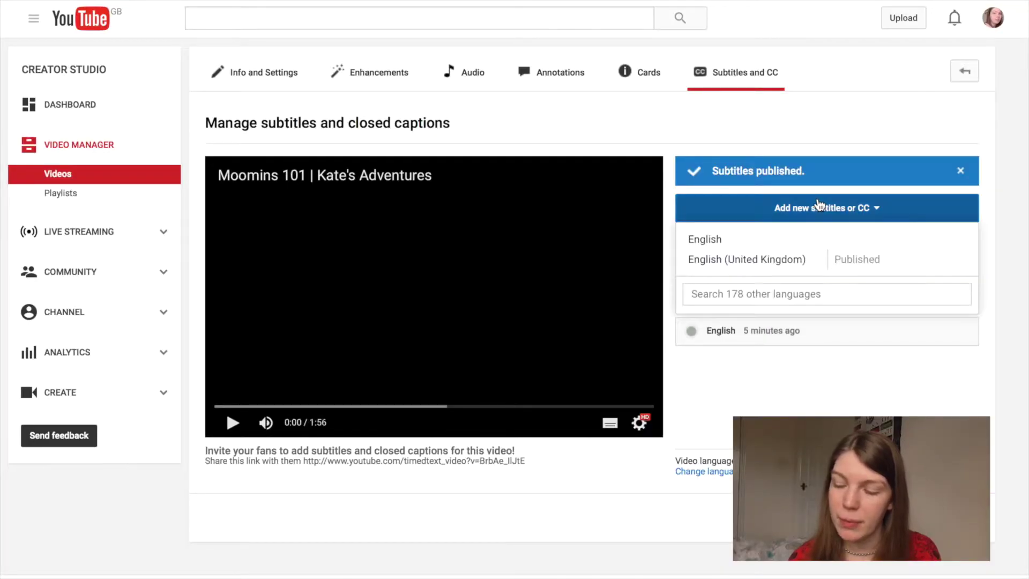
click(788, 292)
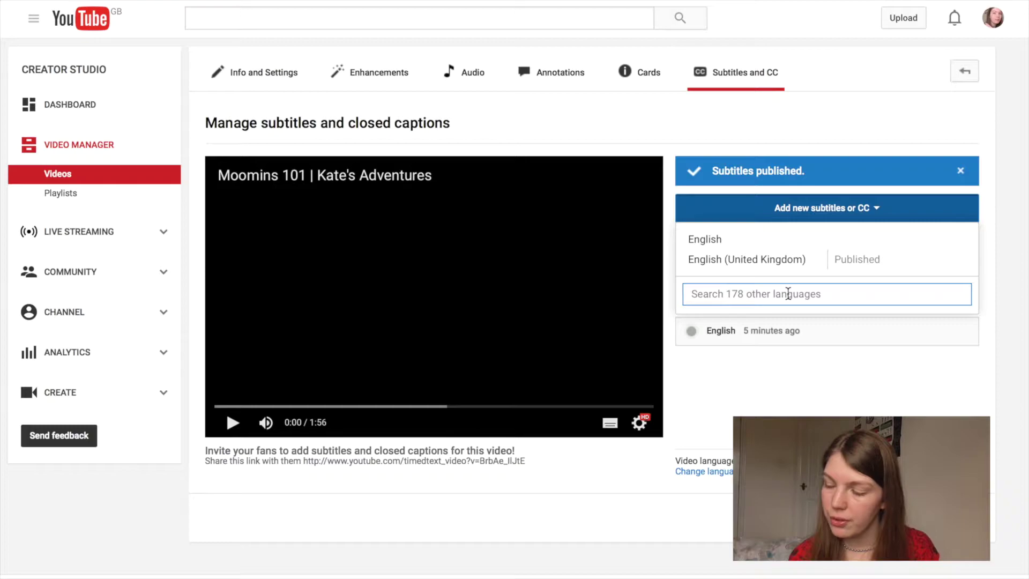
text(eng)
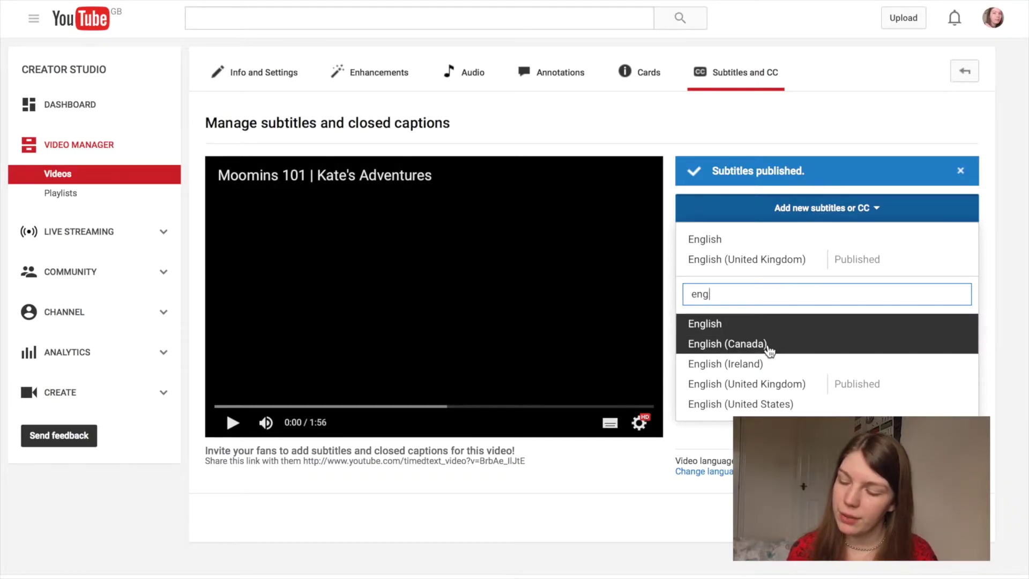
click(761, 363)
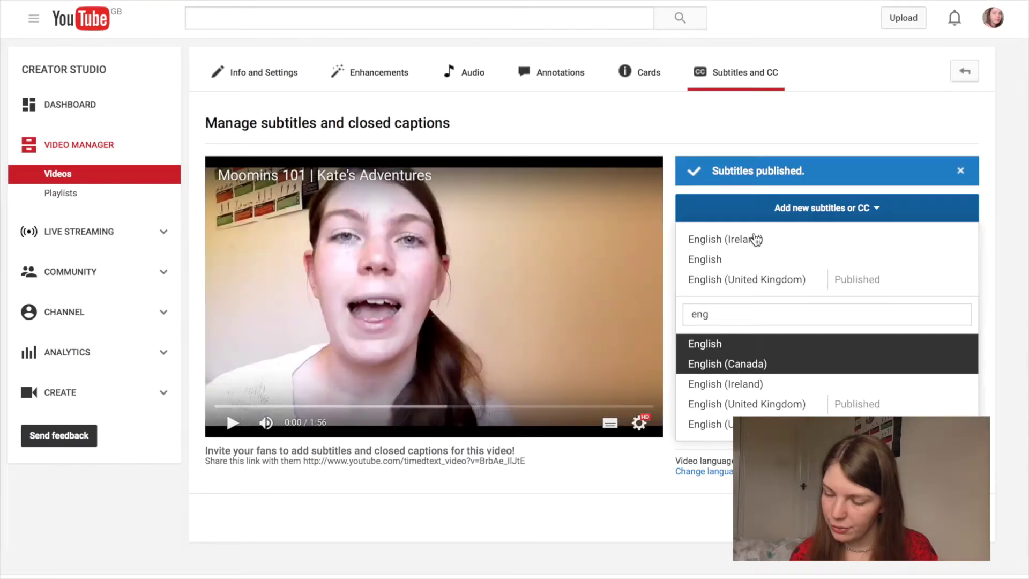
click(755, 239)
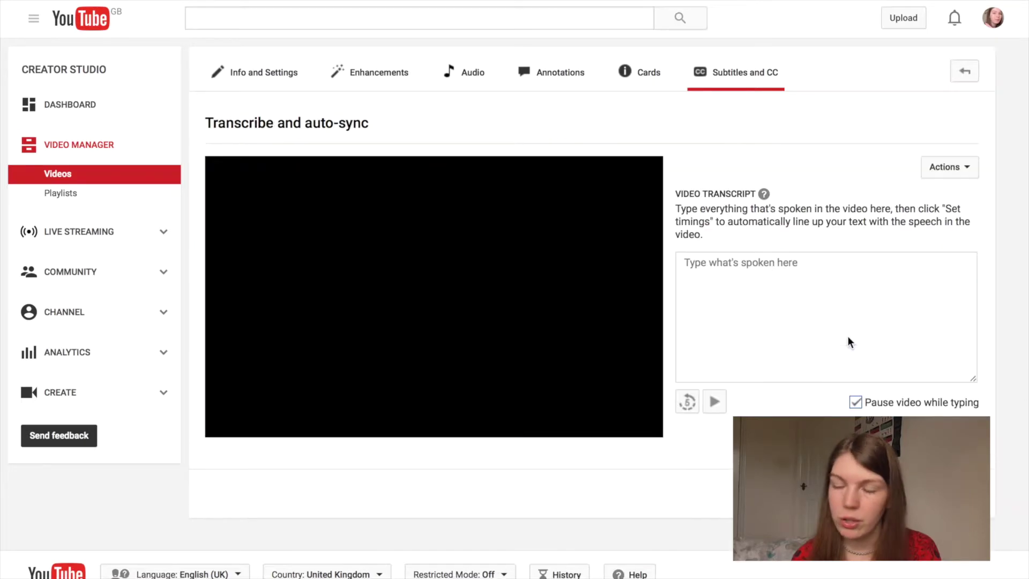
Step: Paste the full video transcript into the English (Ireland) draft and set its timings automatically
click(778, 295)
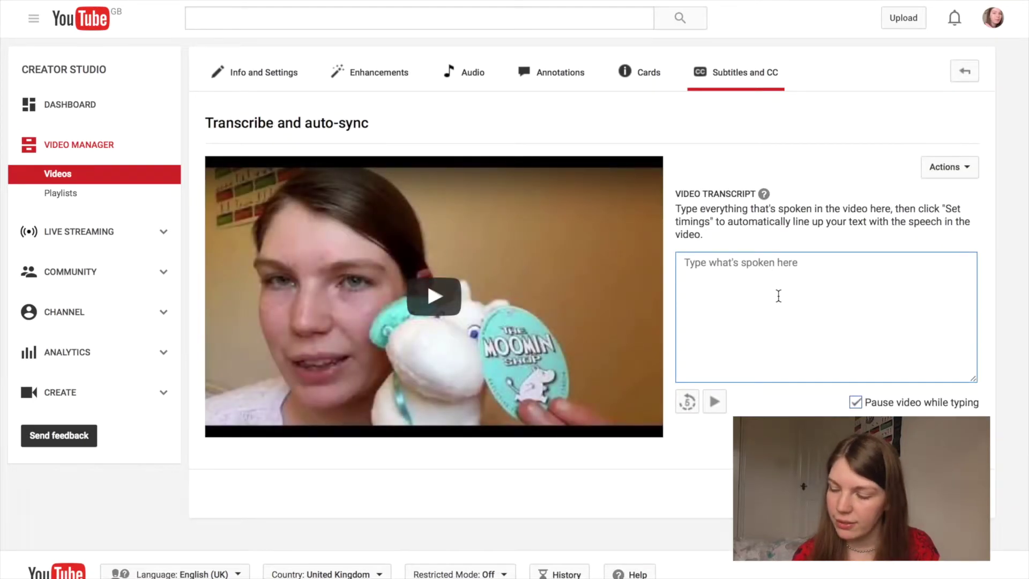
key(ctrl+v)
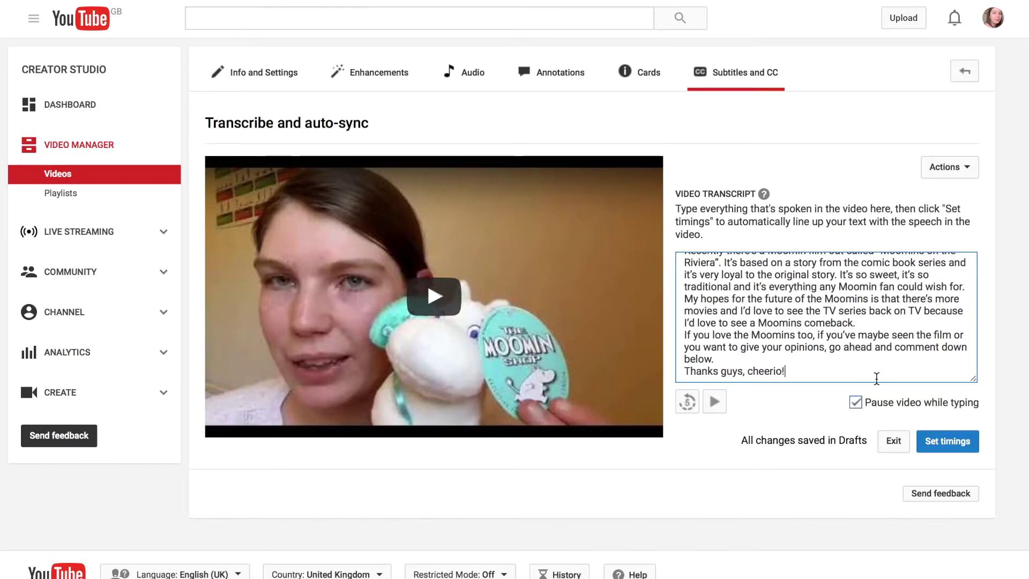
click(946, 445)
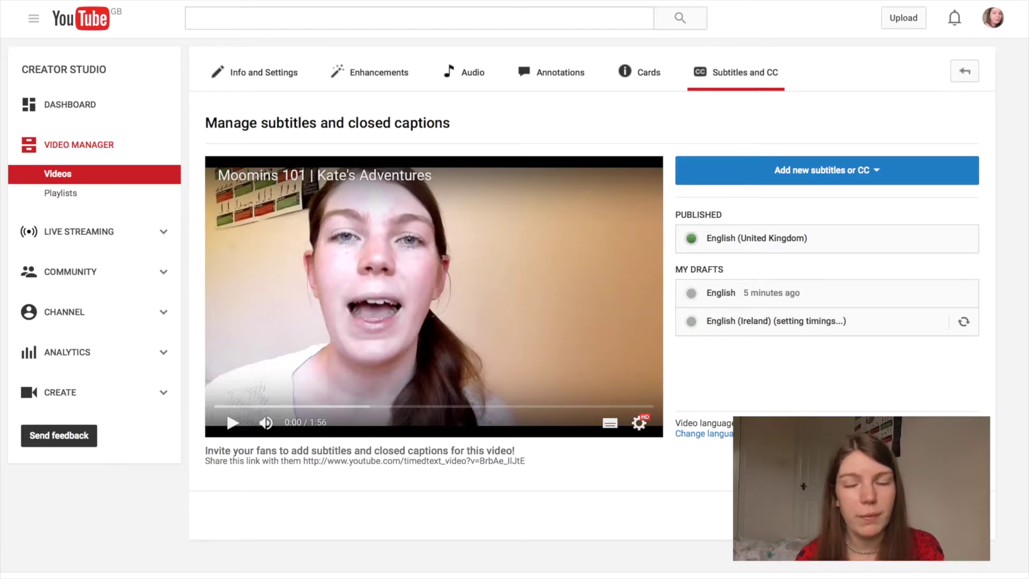
Step: Check the English (Ireland) draft's caption timings in playback, then publish the subtitles
click(794, 325)
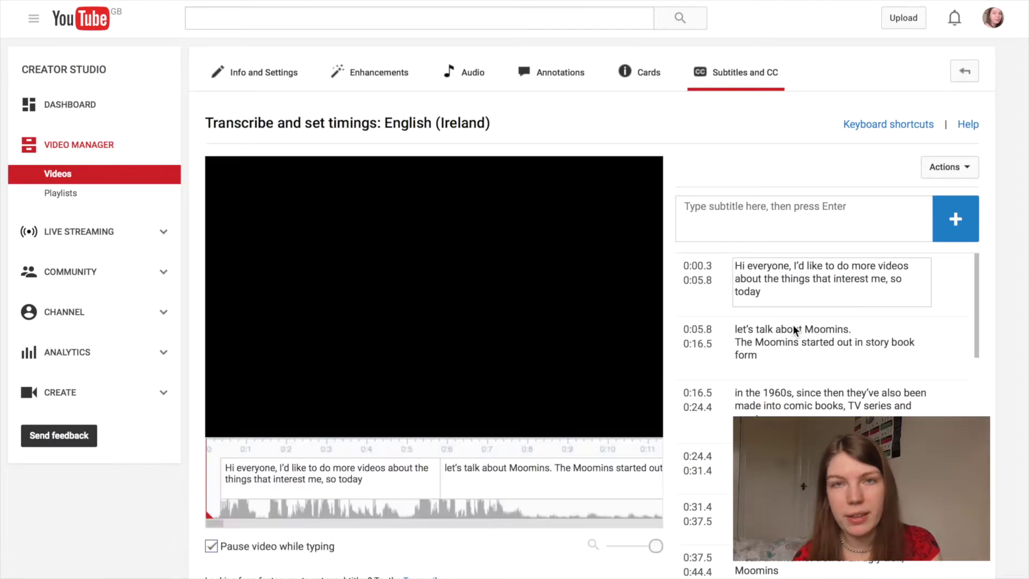
click(233, 425)
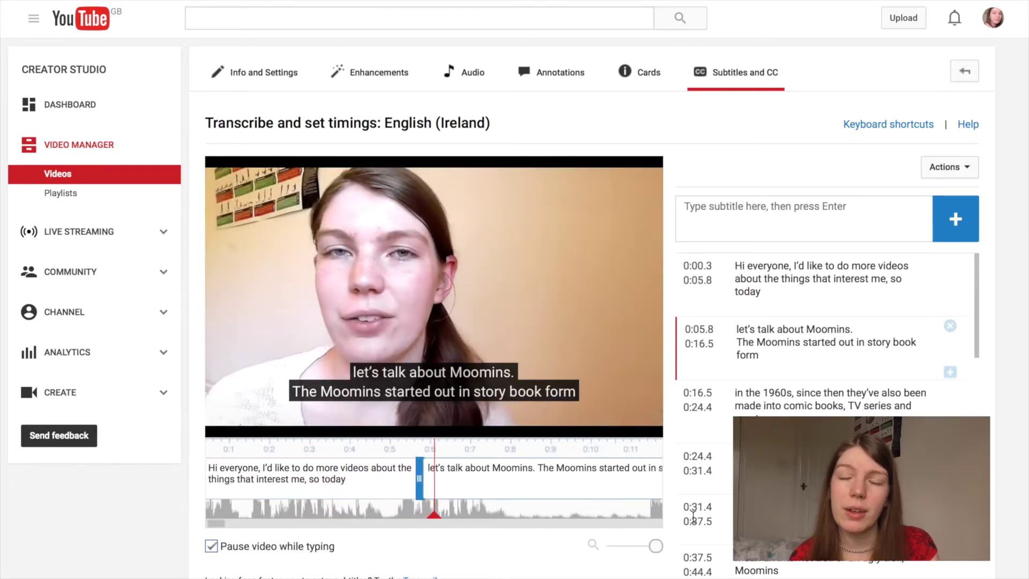
scroll(825, 332, down, 8)
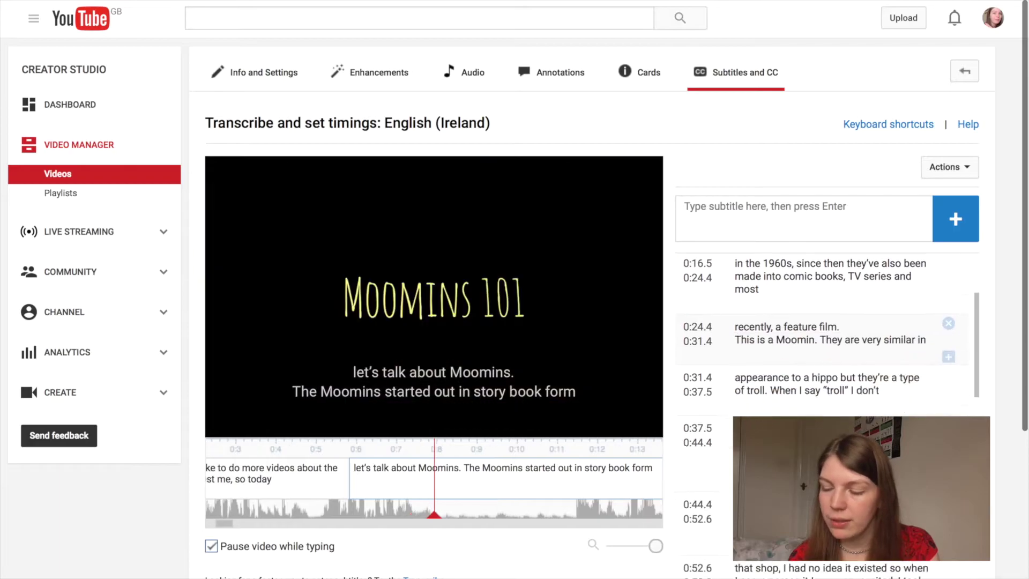
scroll(825, 333, down, 5)
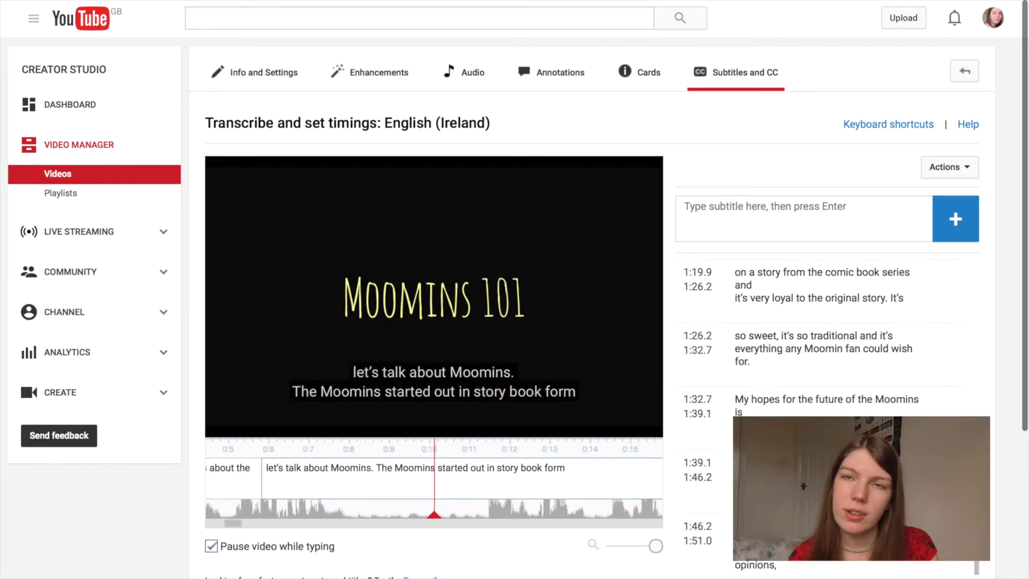
scroll(825, 332, down, 2)
scroll(858, 375, down, 3)
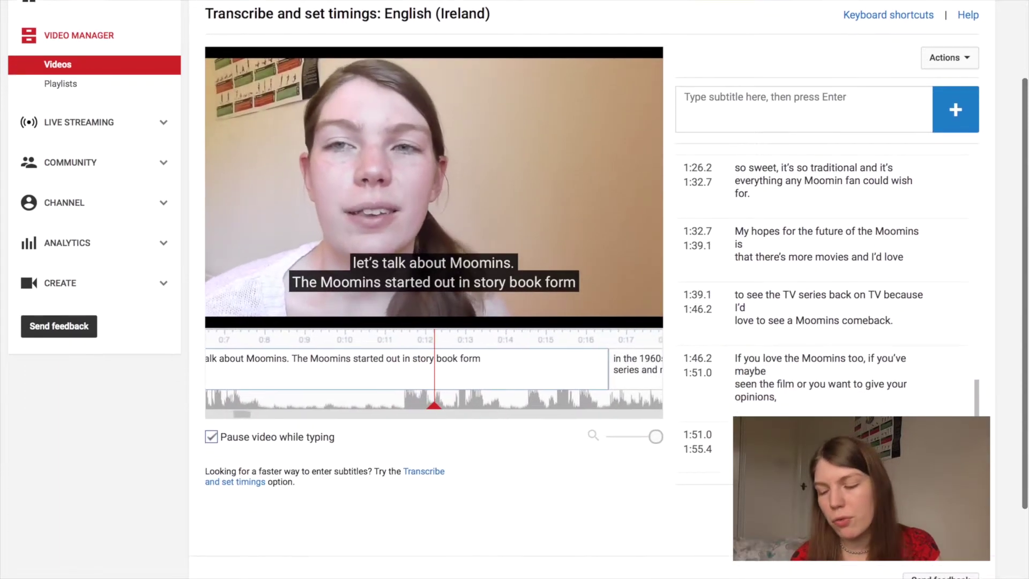
click(957, 529)
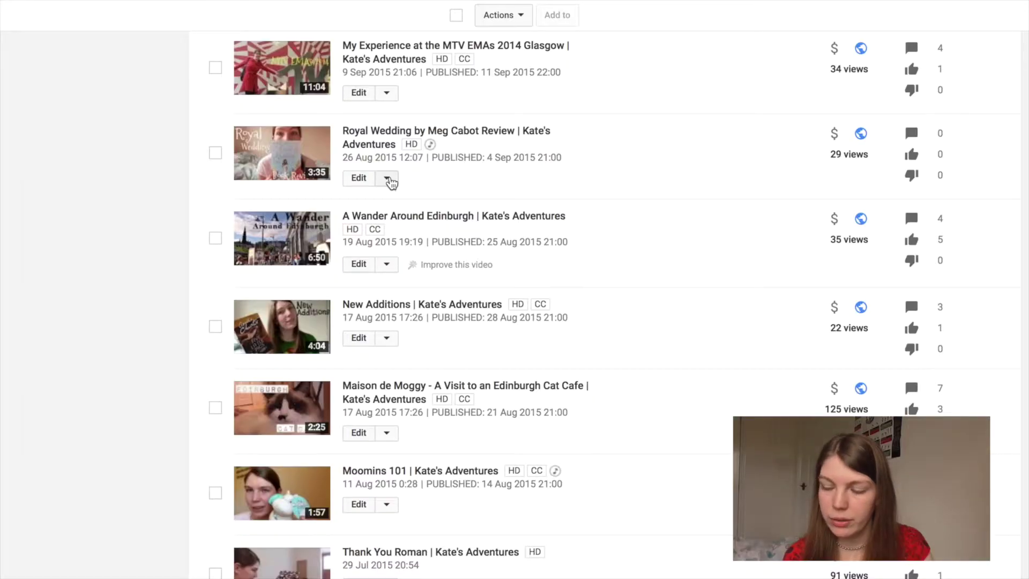
Step: Open the English (Automatic) captions of 'Royal Wedding by Meg Cabot Review' in the caption editor
click(386, 179)
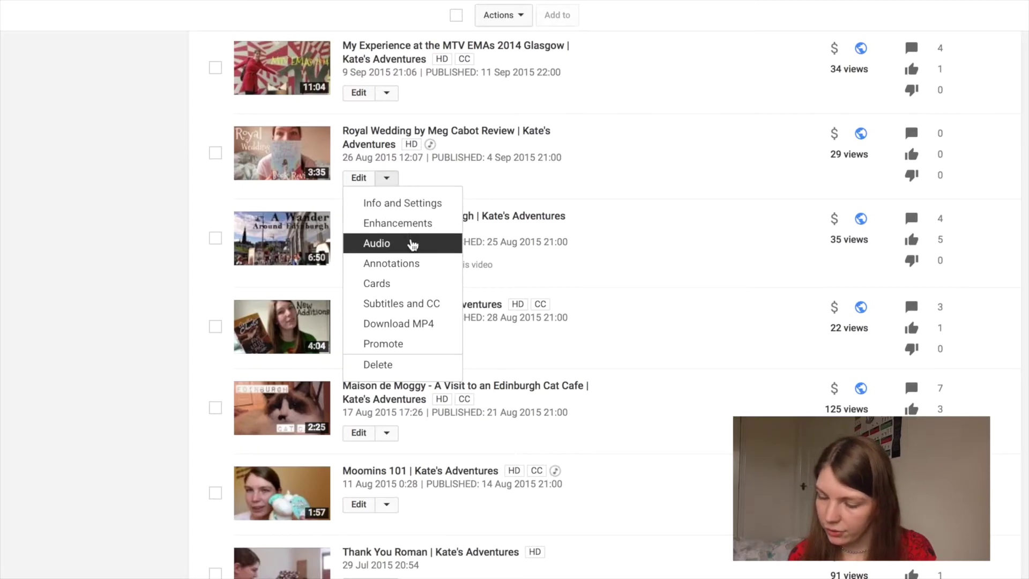
click(418, 303)
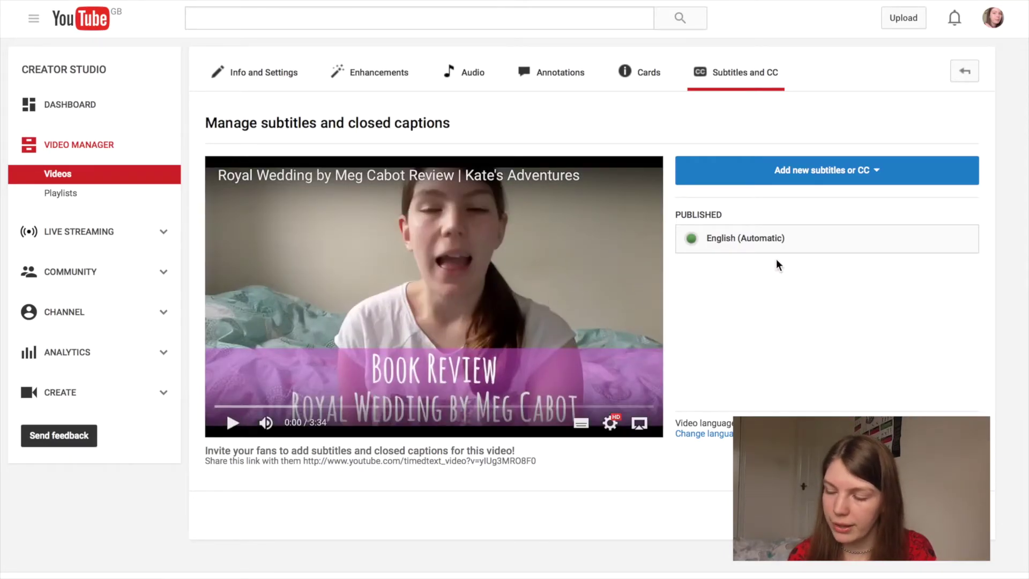
click(805, 244)
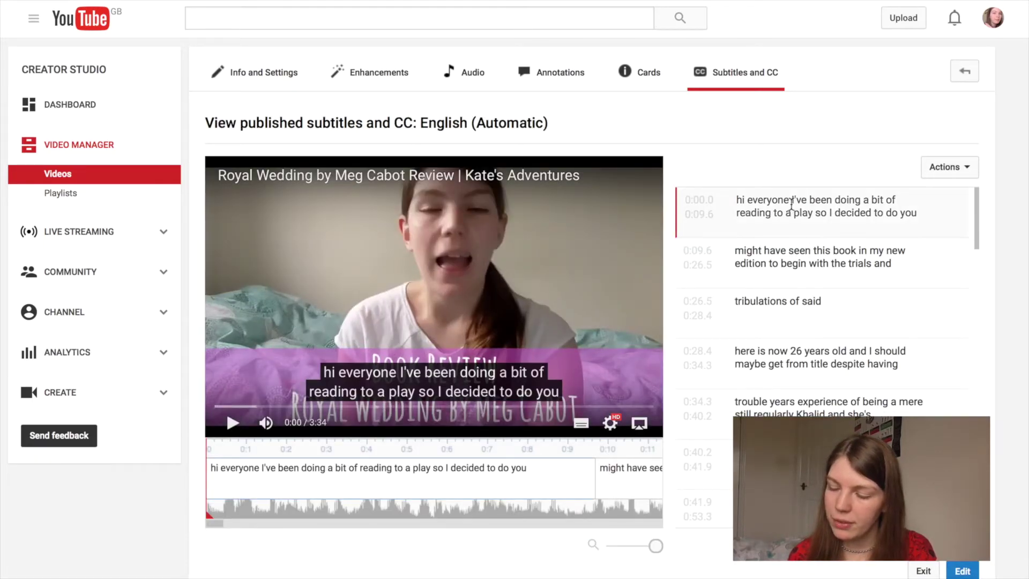
click(948, 169)
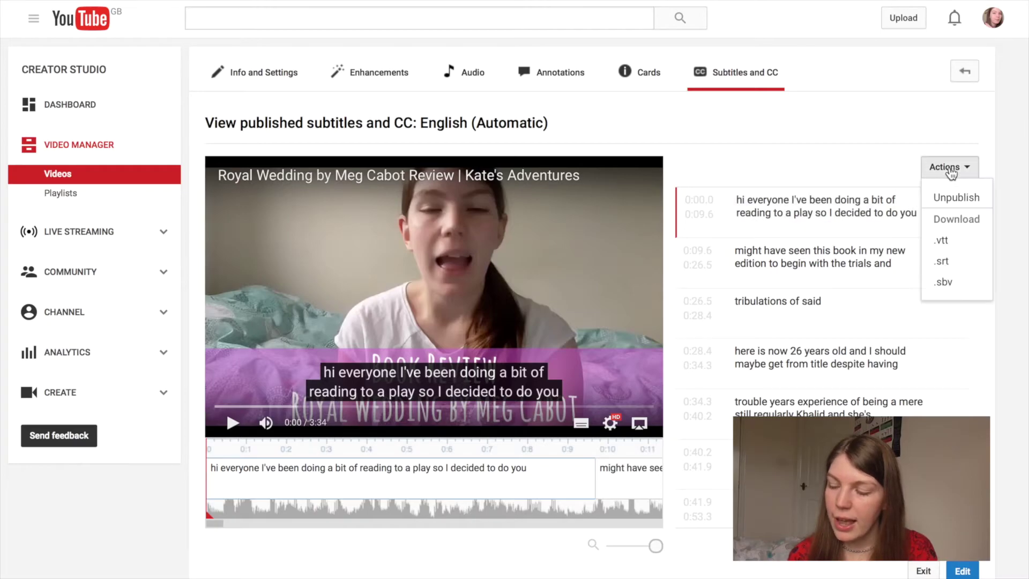
click(953, 198)
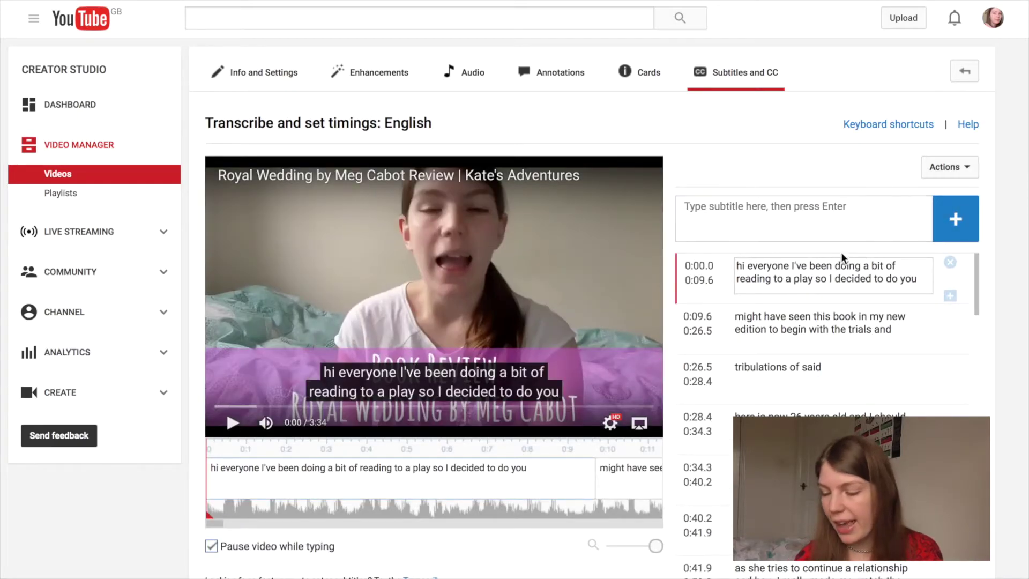
Step: Correct the first caption to 'Hi everyone,' with a capital H and a comma after everyone
click(740, 265)
key(BackSpace)
text(H)
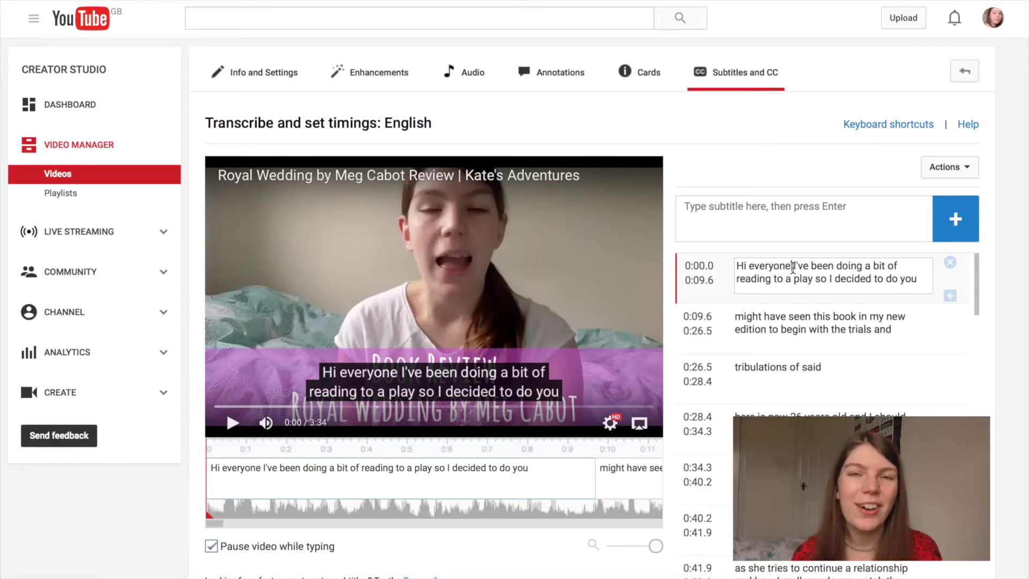
click(793, 266)
text(,)
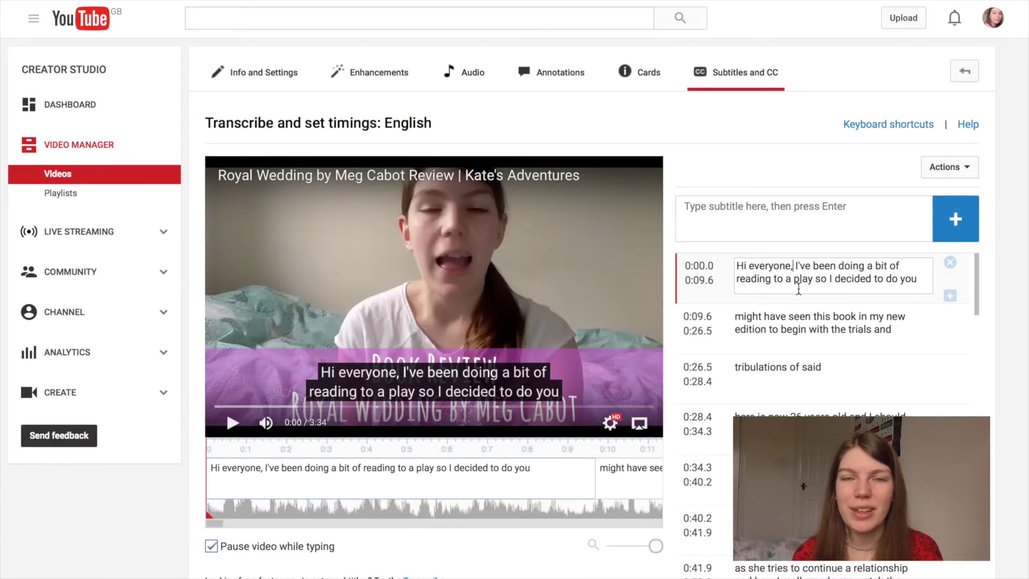
Step: Play back the corrected caption at lower volume, then publish the English captions
click(233, 423)
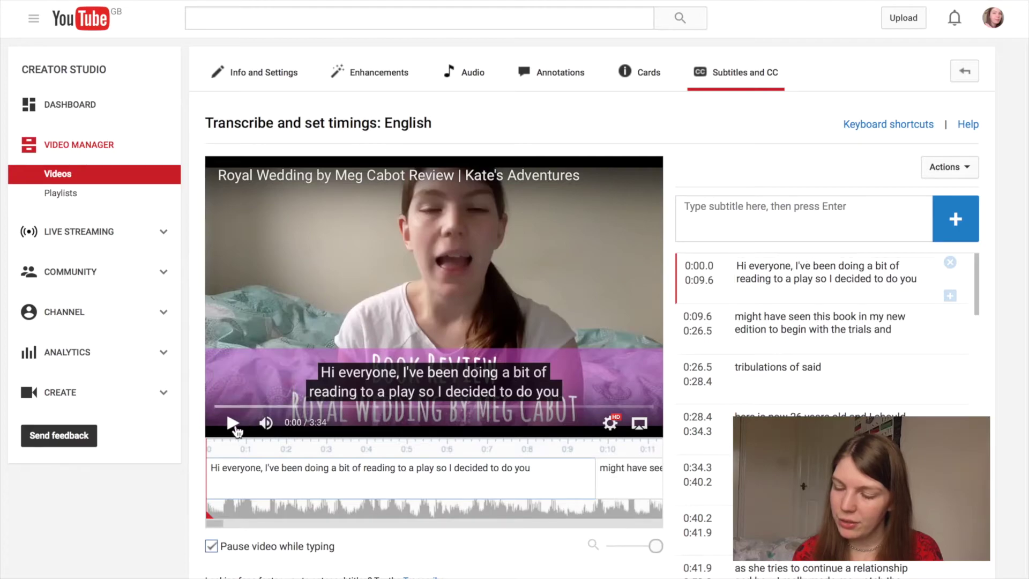
key(XF86AudioLowerVolume)
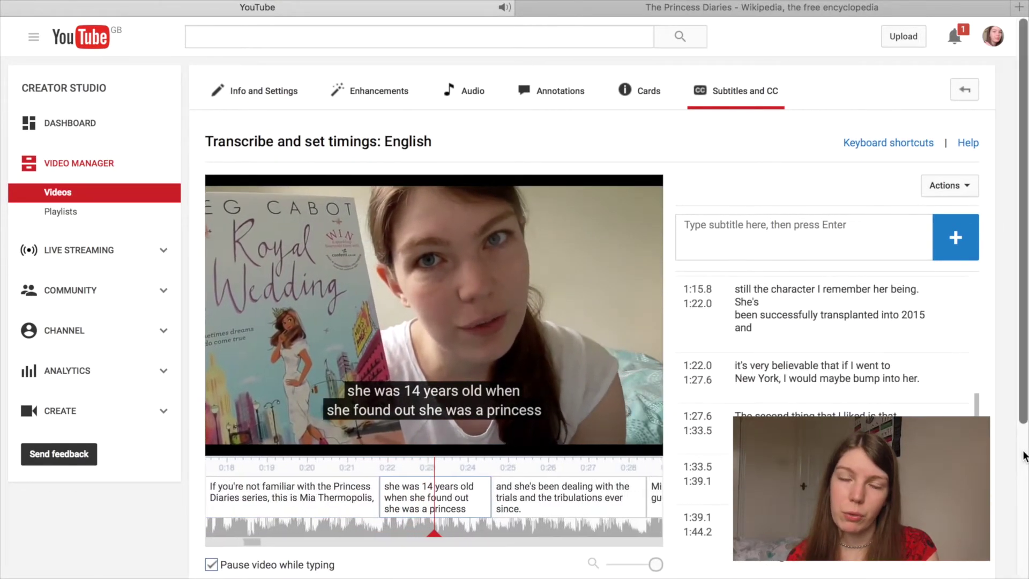
scroll(1023, 458, down, 3)
scroll(1023, 458, down, 1)
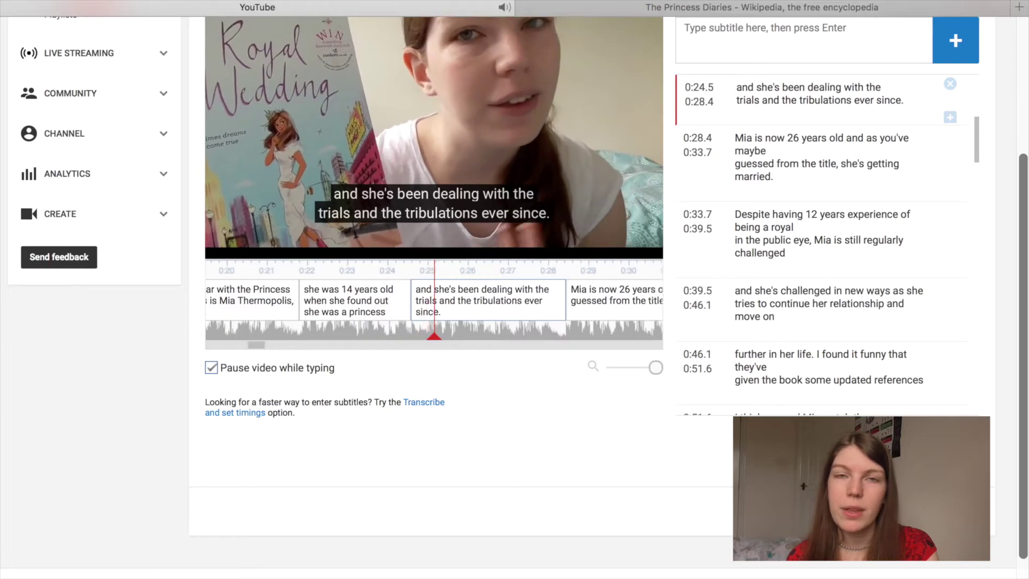
click(966, 461)
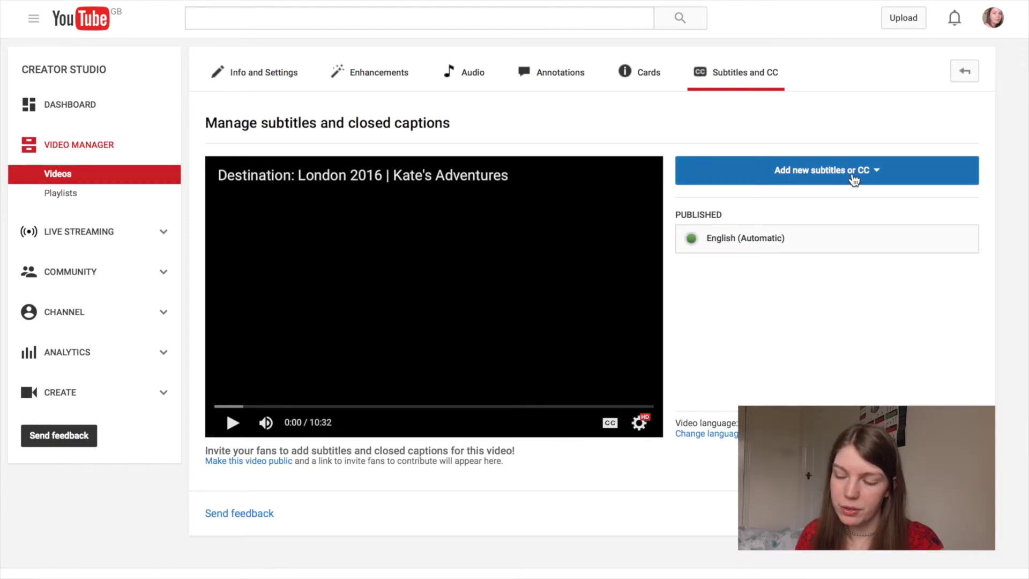
Step: Begin new English (United Kingdom) subtitles for Destination: London 2016, written from scratch
click(853, 181)
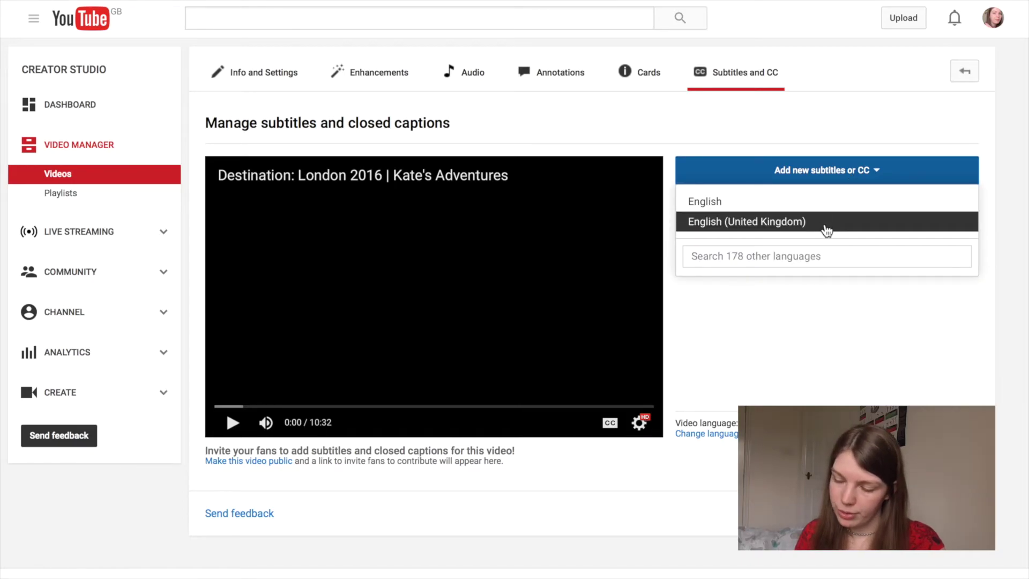
click(824, 223)
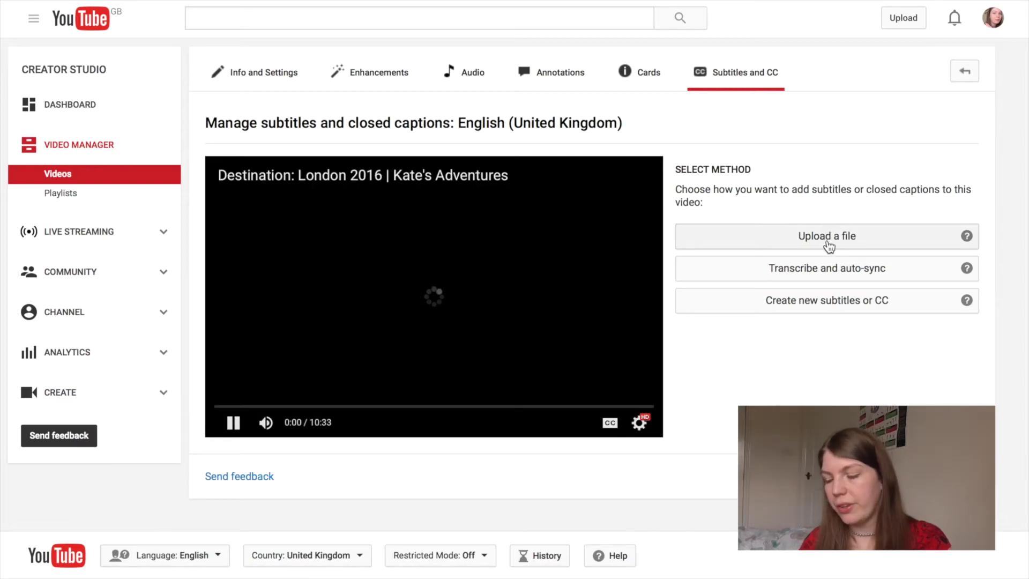
click(837, 301)
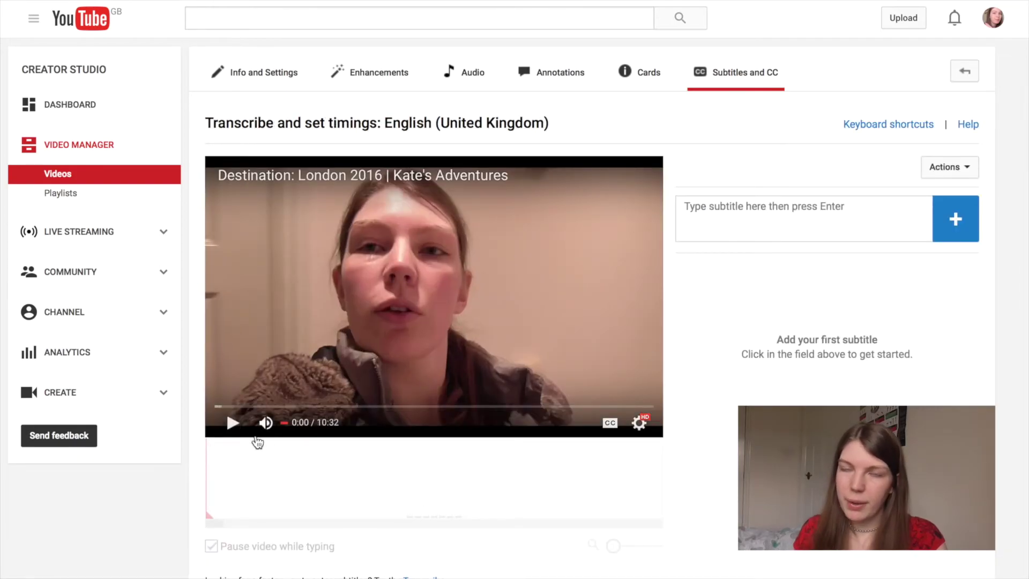
Step: Add the Edinburgh airport line as the first caption, then a second reading 'we are going to London today'
key(shift+space)
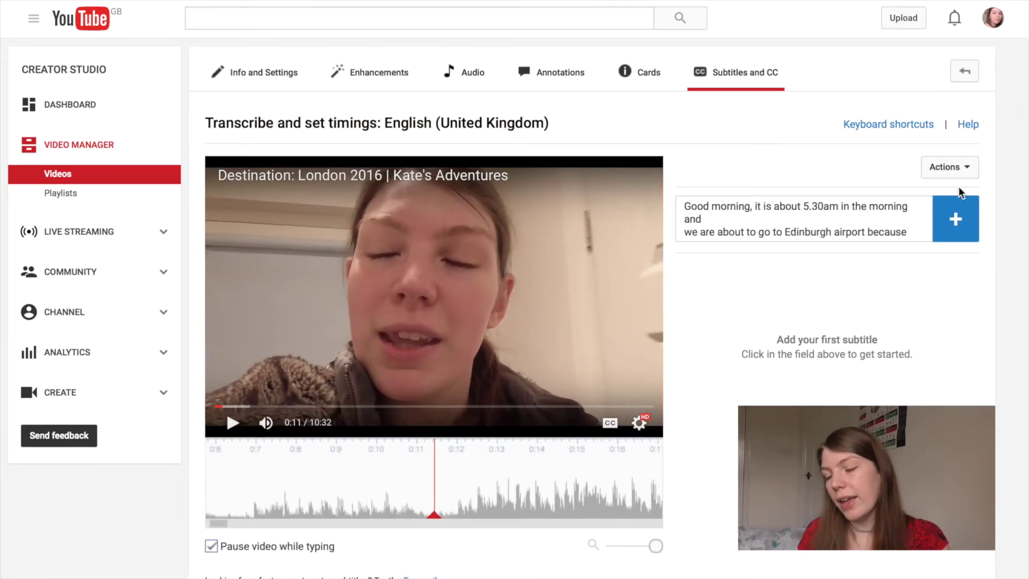
click(954, 217)
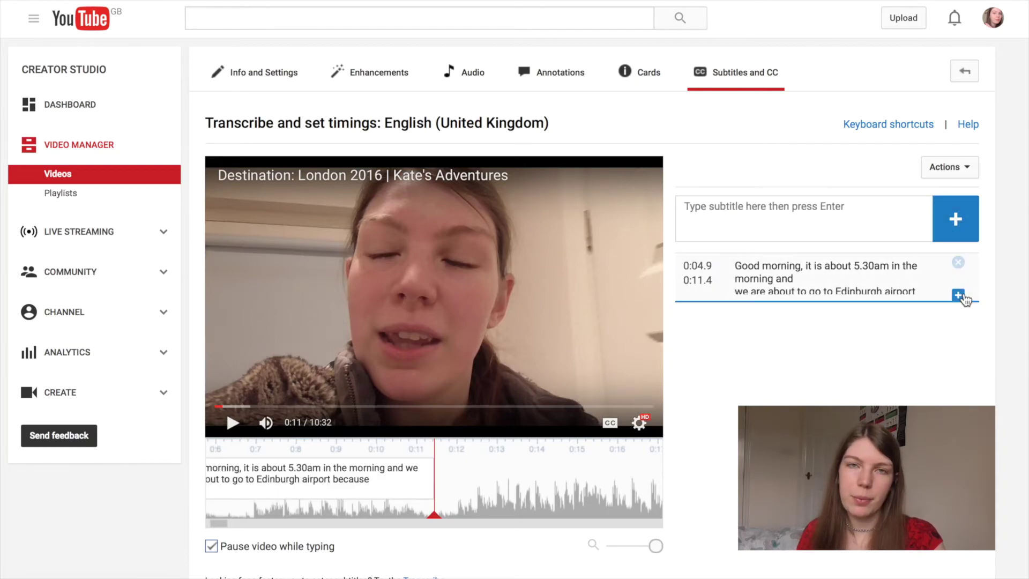
click(957, 297)
text(we a)
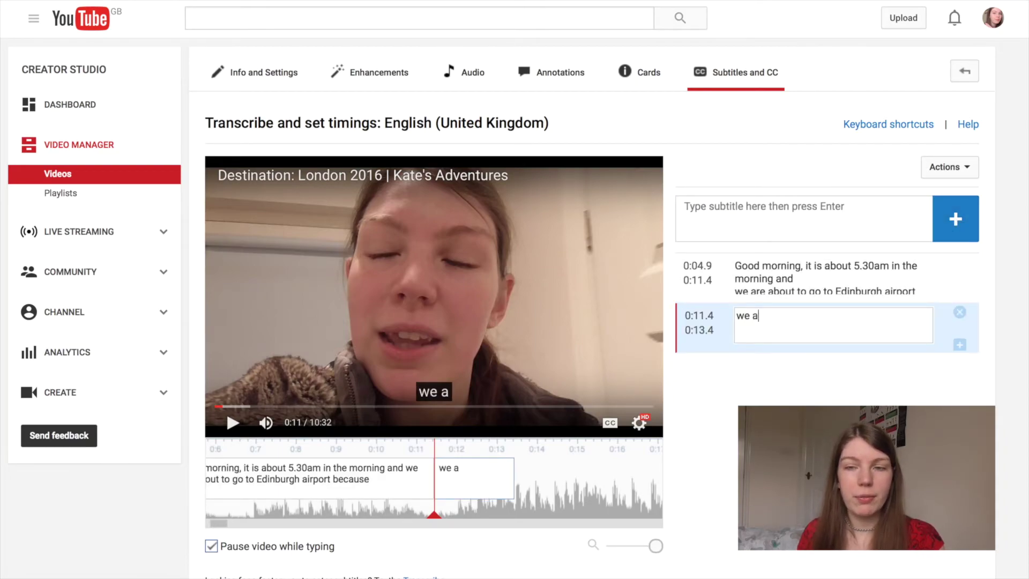
text(re going to London tof)
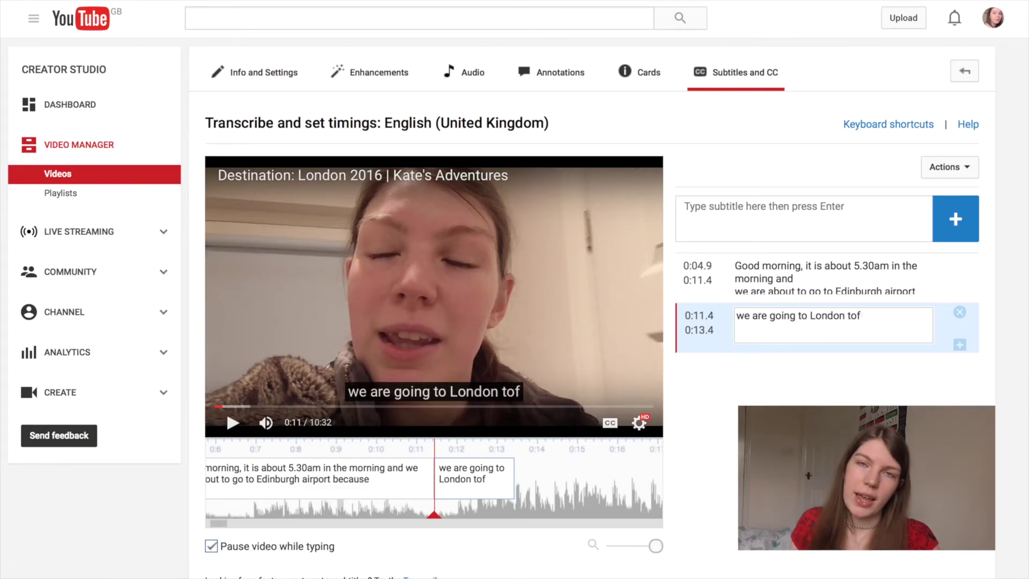
key(BackSpace)
text(day)
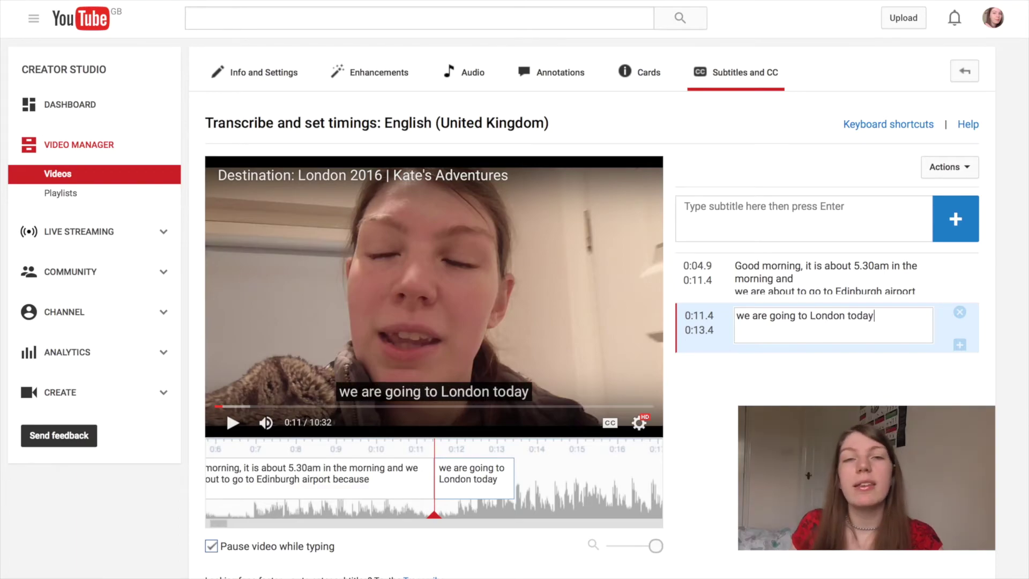